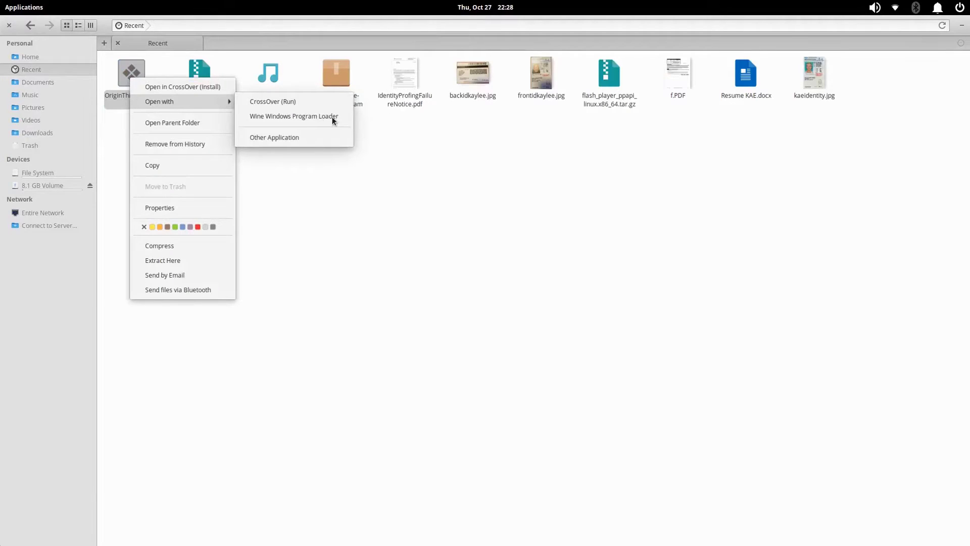
Dismiss the open-with menu, close the Files window, and nudge the CrossOver window into place.
click(622, 208)
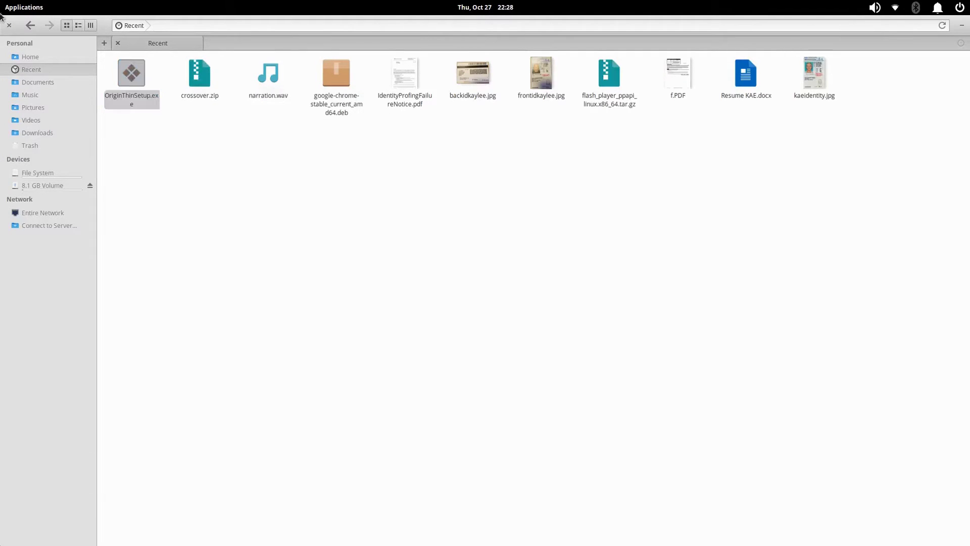
click(9, 25)
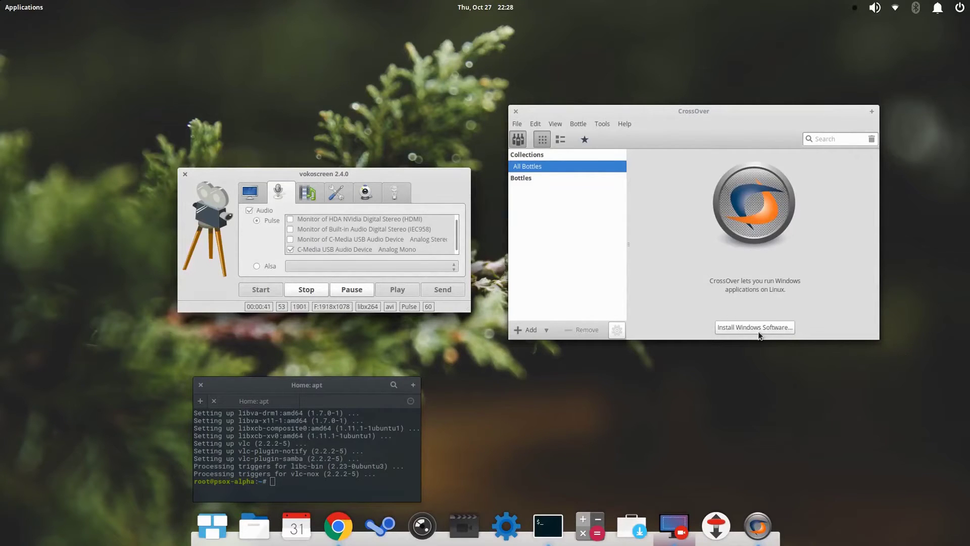
drag(722, 113, 712, 116)
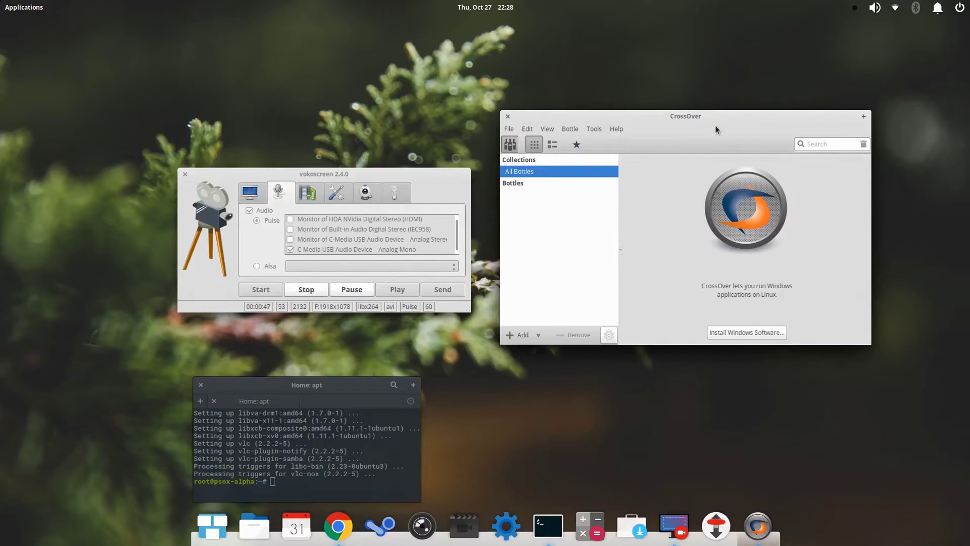
Launch Install Windows Software and clear the installer's update notice.
click(769, 335)
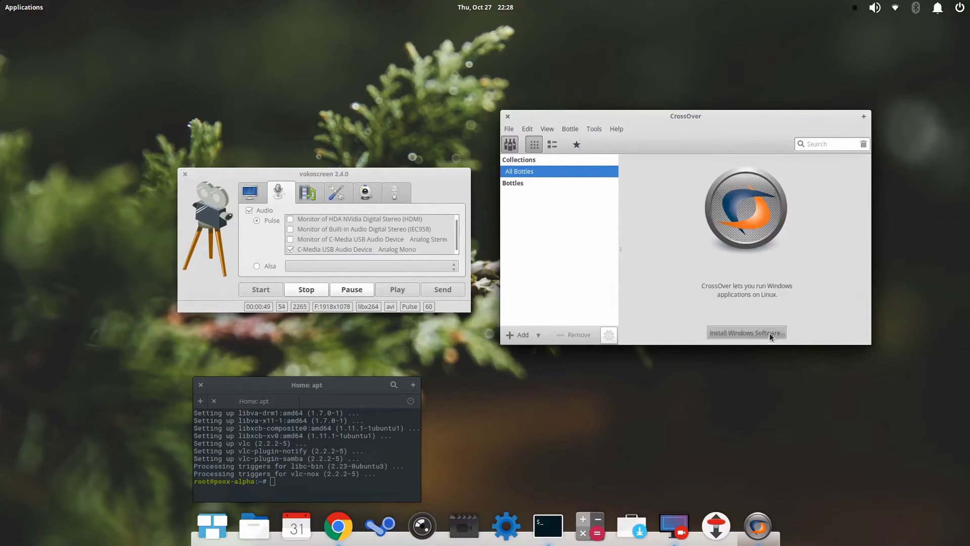
click(533, 152)
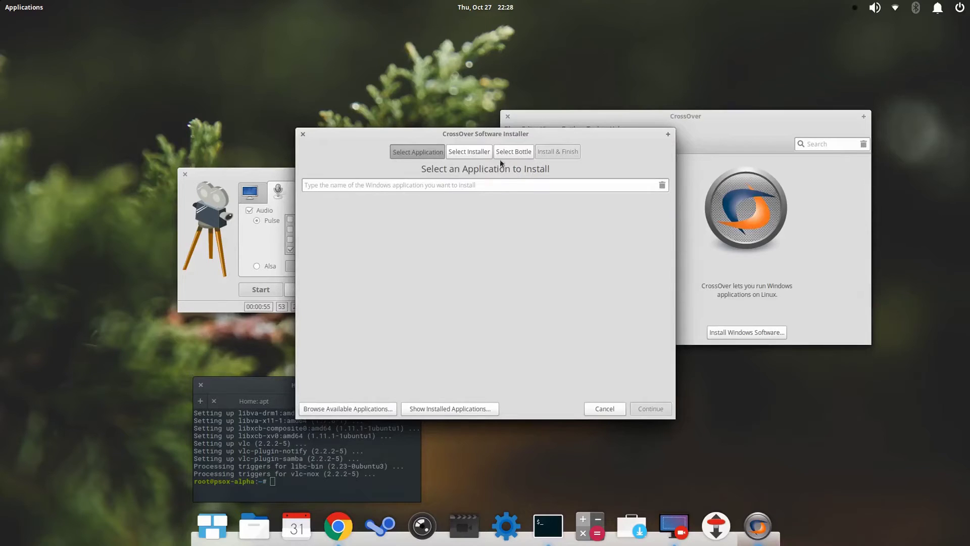
click(498, 182)
drag(476, 147, 443, 126)
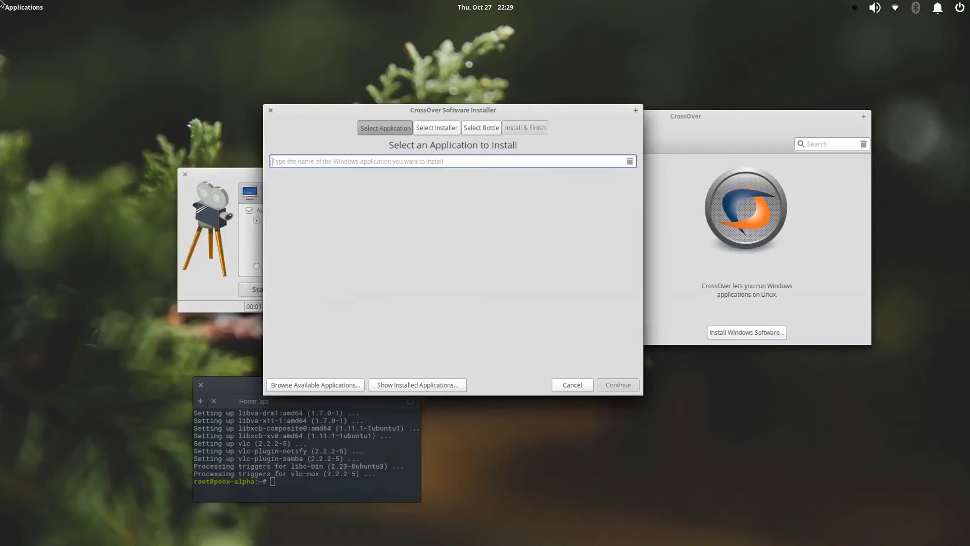
click(2, 4)
click(386, 207)
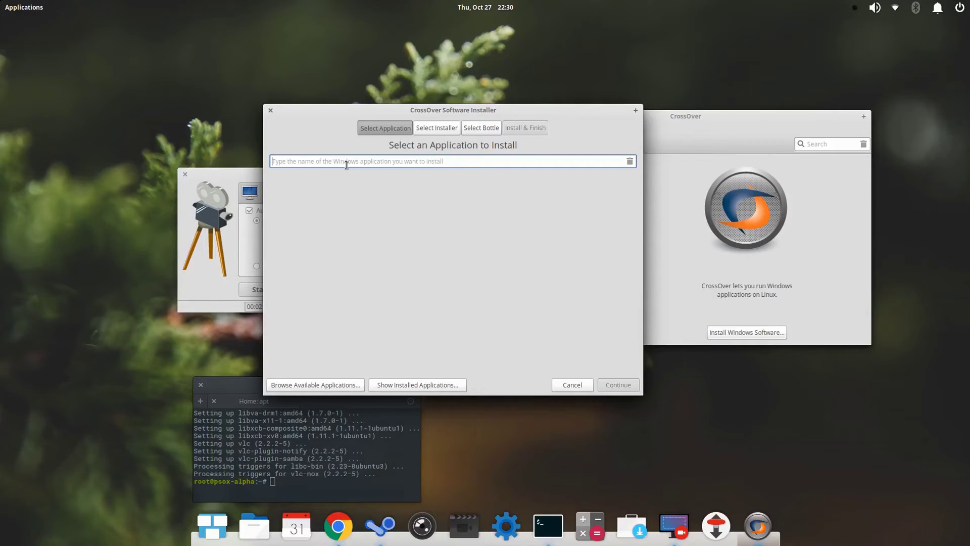
Replace the Microsoft Office search with 'steam', choose Steam, and continue.
text(microsoft office)
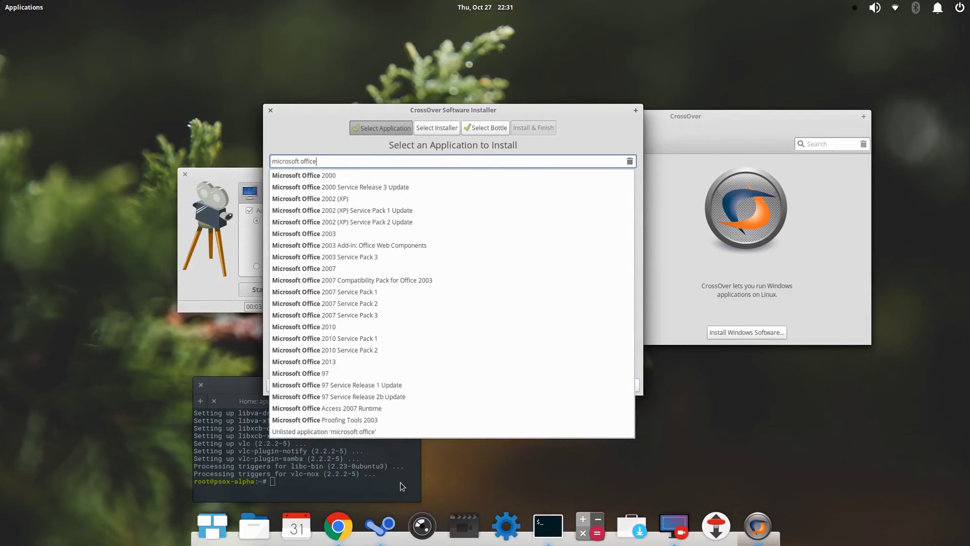
key(Escape)
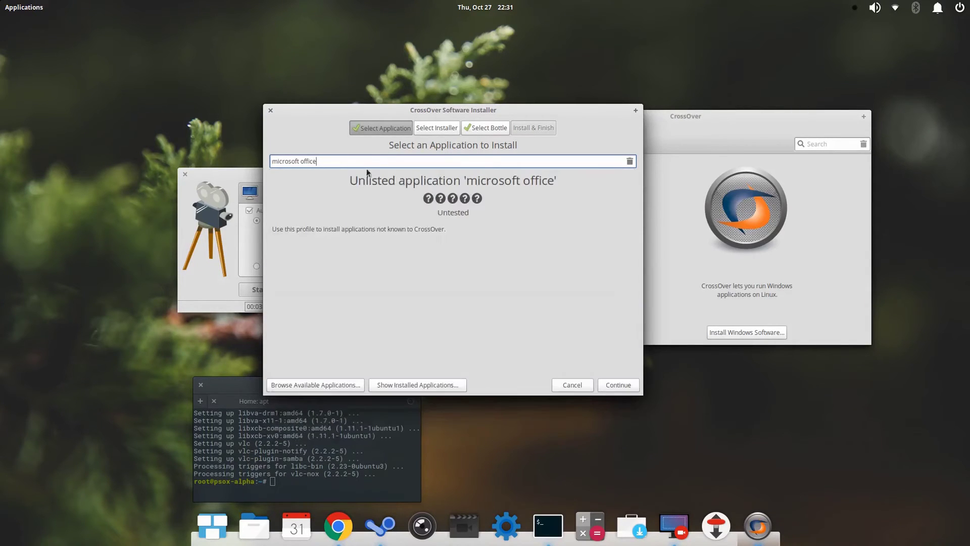
triple_click(273, 161)
text(m)
key(BackSpace)
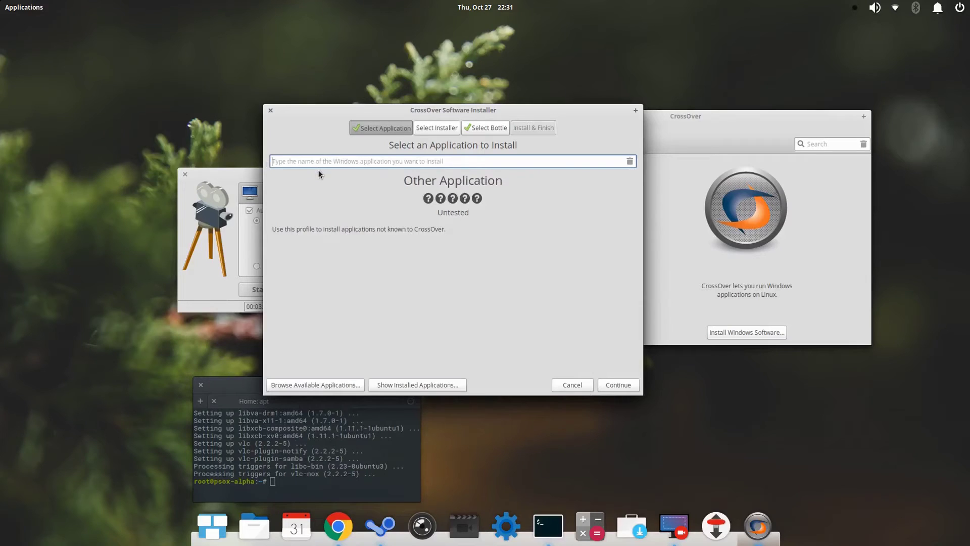
text(steam)
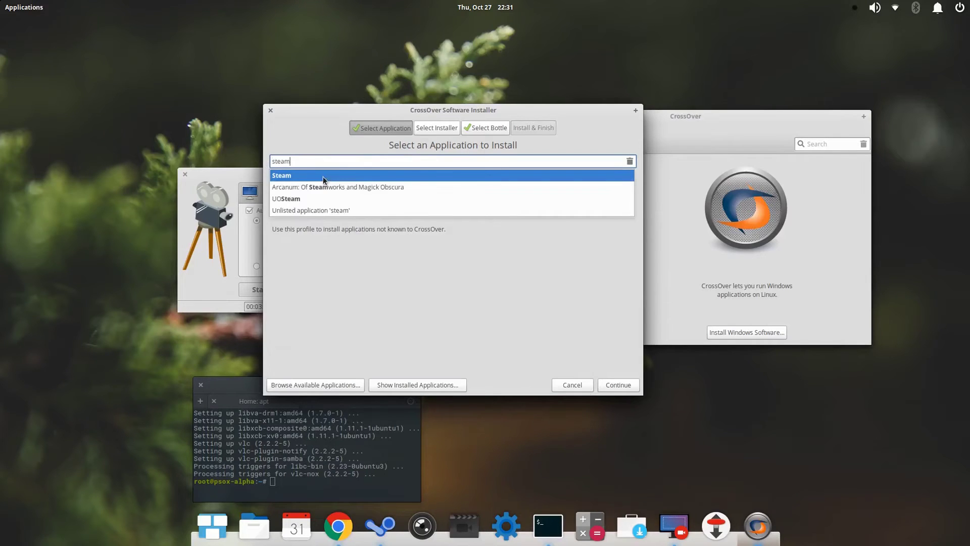
click(440, 178)
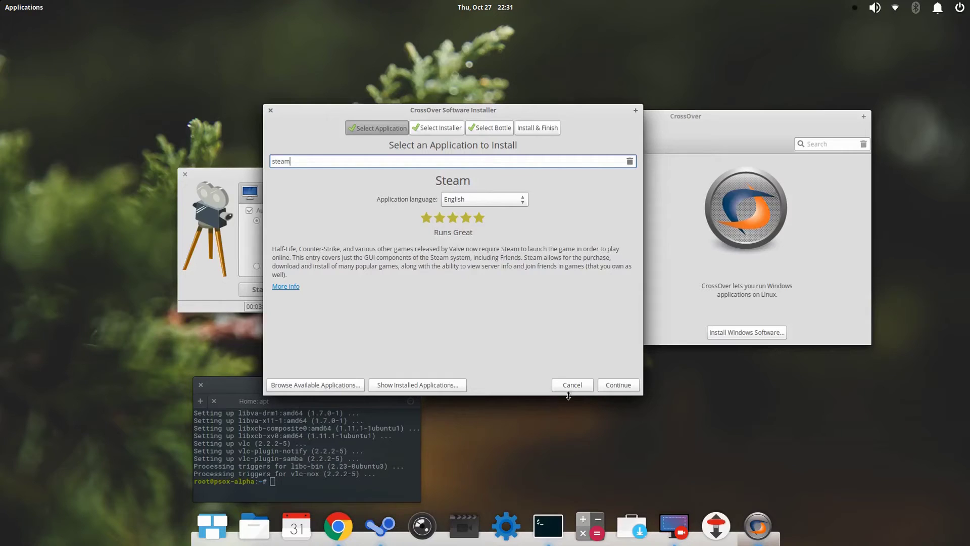
click(620, 385)
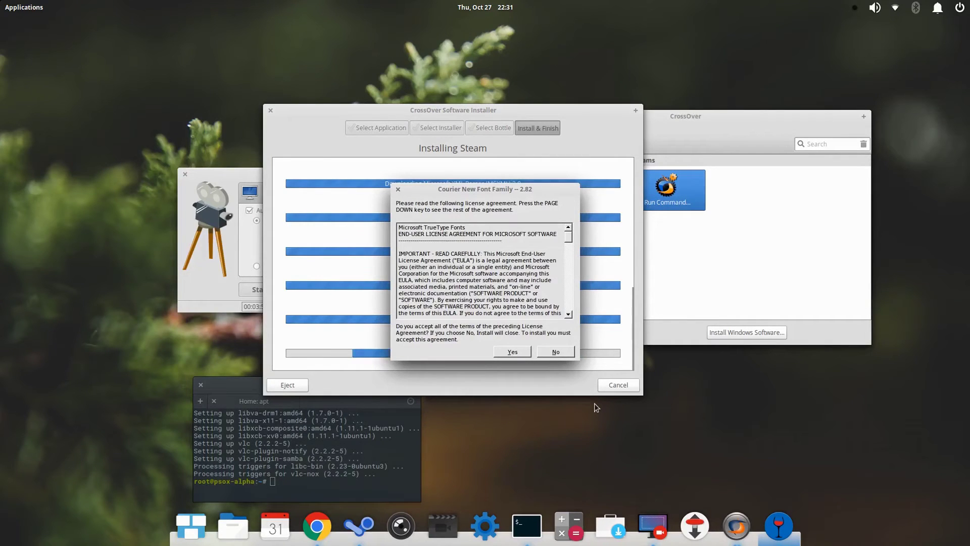
Accept the Courier New font licence so the fonts install into the Steam bottle.
click(505, 350)
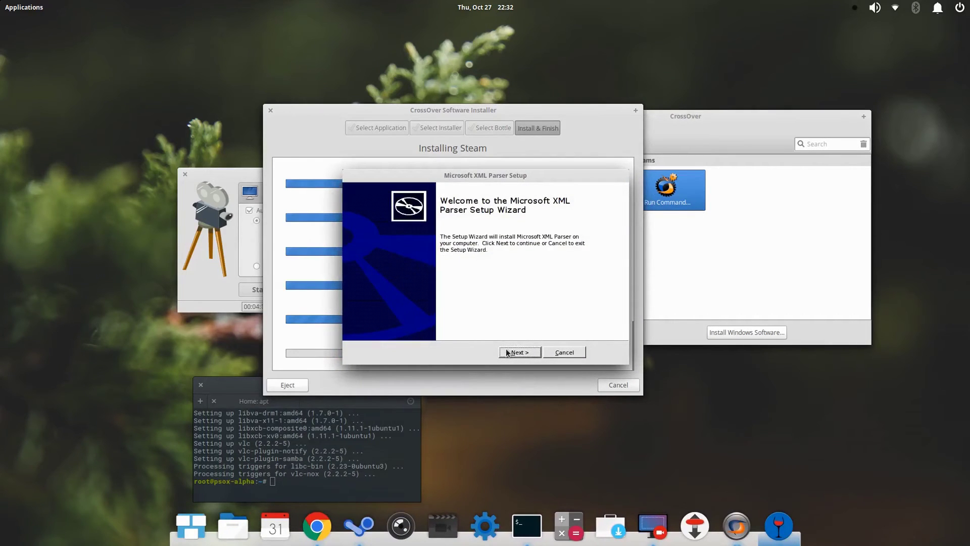
Get past the XML Parser welcome page and accept its licence terms.
click(523, 353)
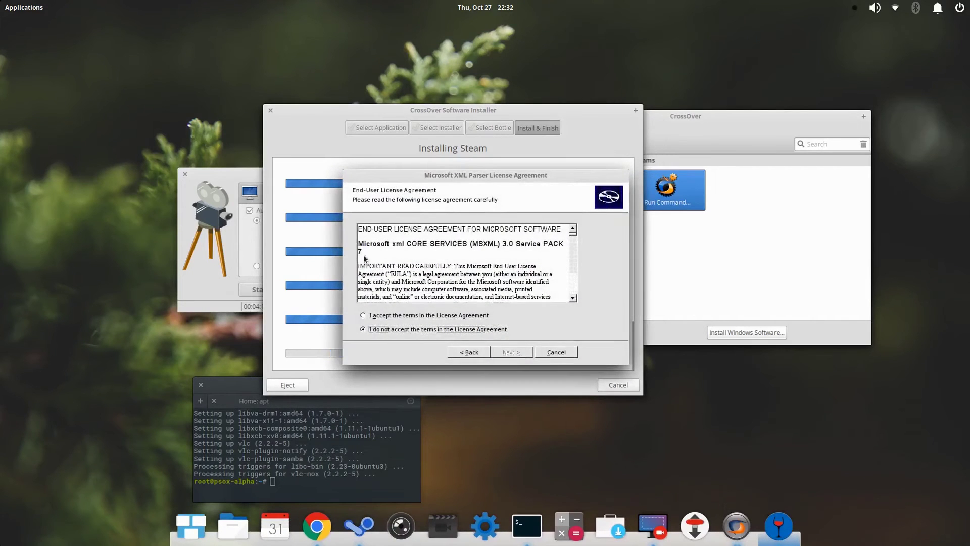
click(409, 315)
click(516, 353)
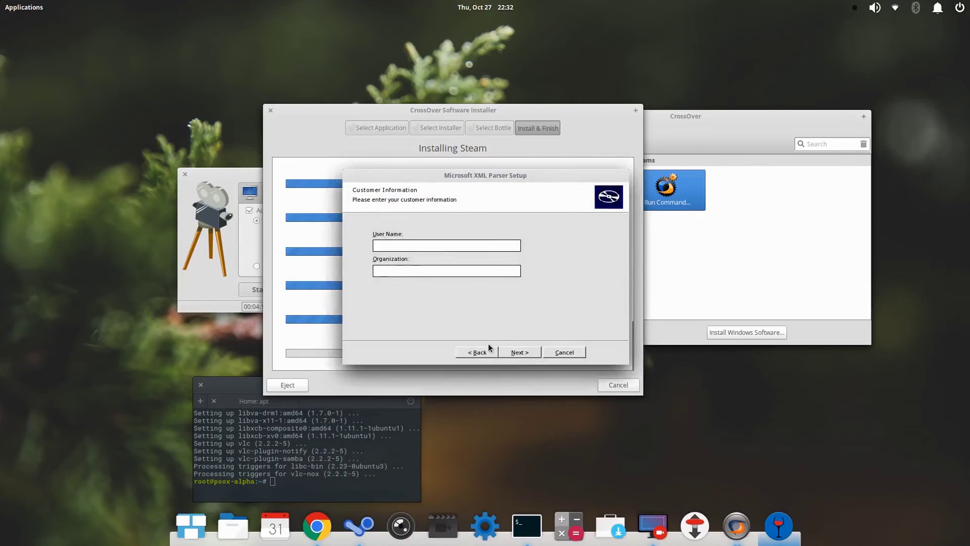
Enter the user's name and organization, then install Microsoft XML Parser 3.0 and finish.
text(Teddy Roose)
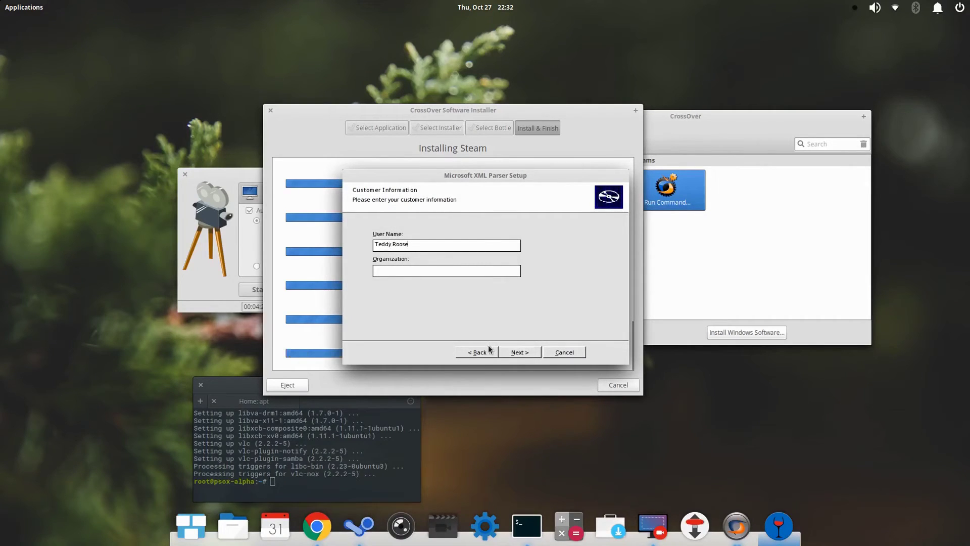
text(velt)
key(Tab)
text(Jo)
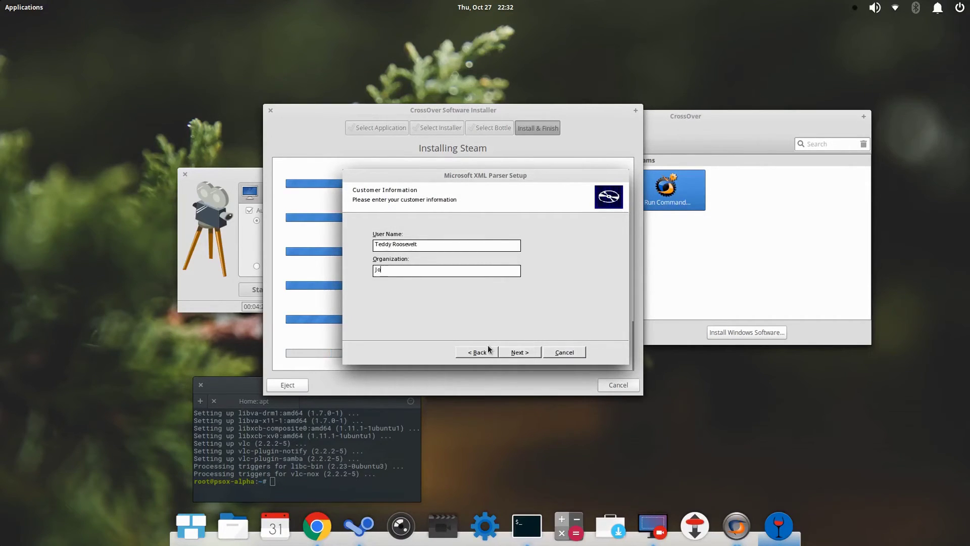
text(hn Cena Business Academy)
key(Return)
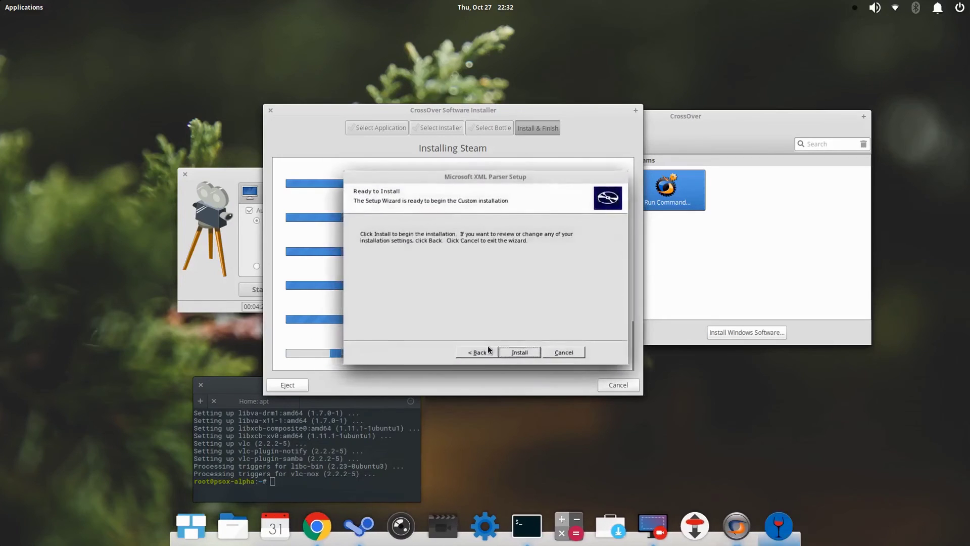
key(Return)
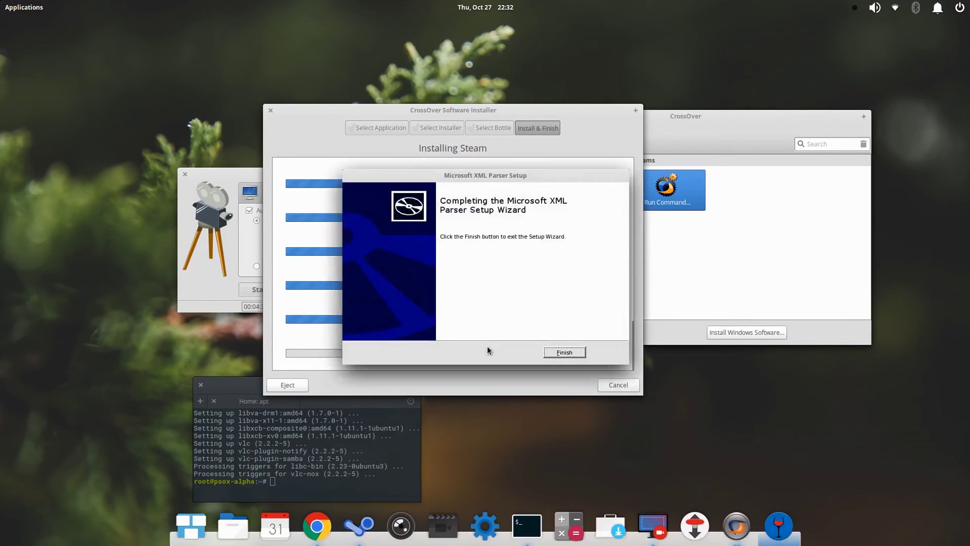
click(575, 352)
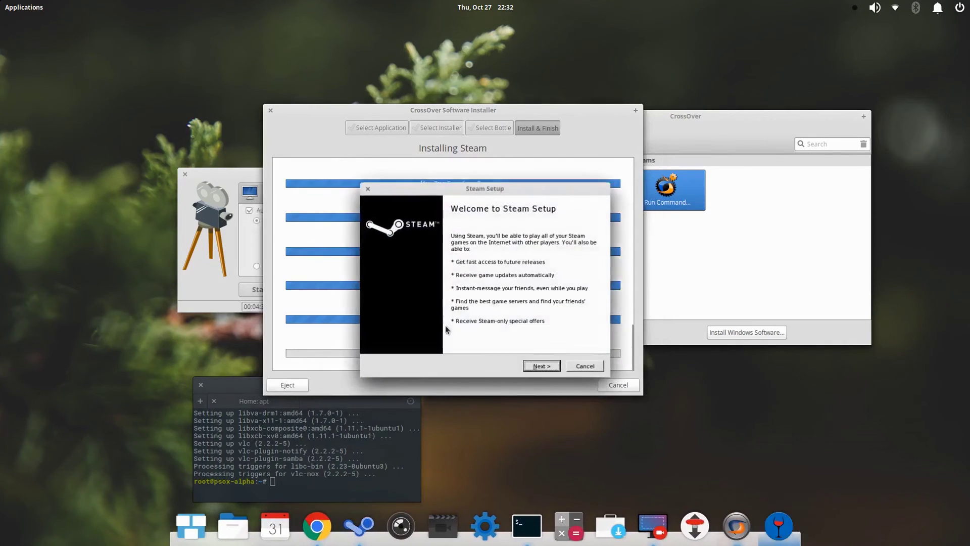
Run Steam Setup with licence accepted, default language and default install location.
click(542, 367)
click(395, 342)
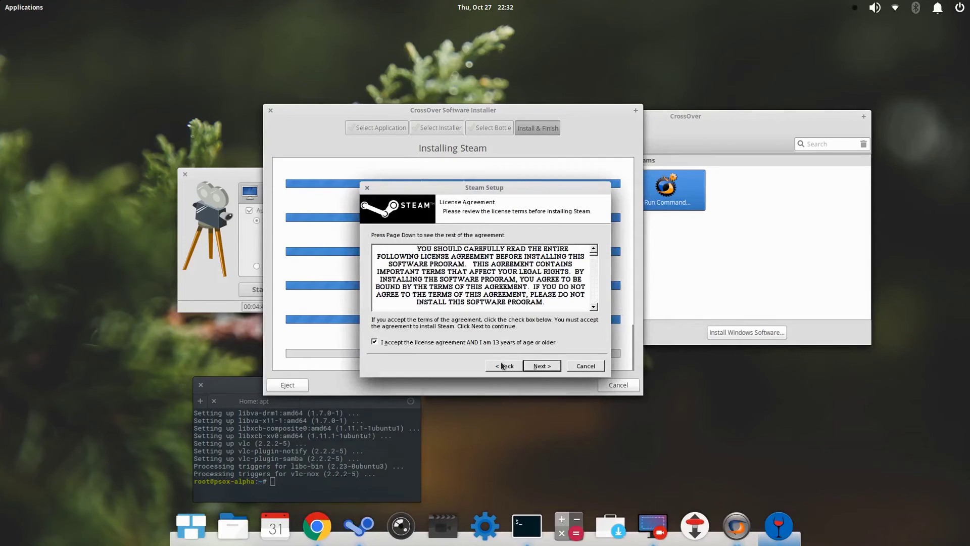
click(539, 367)
click(539, 367)
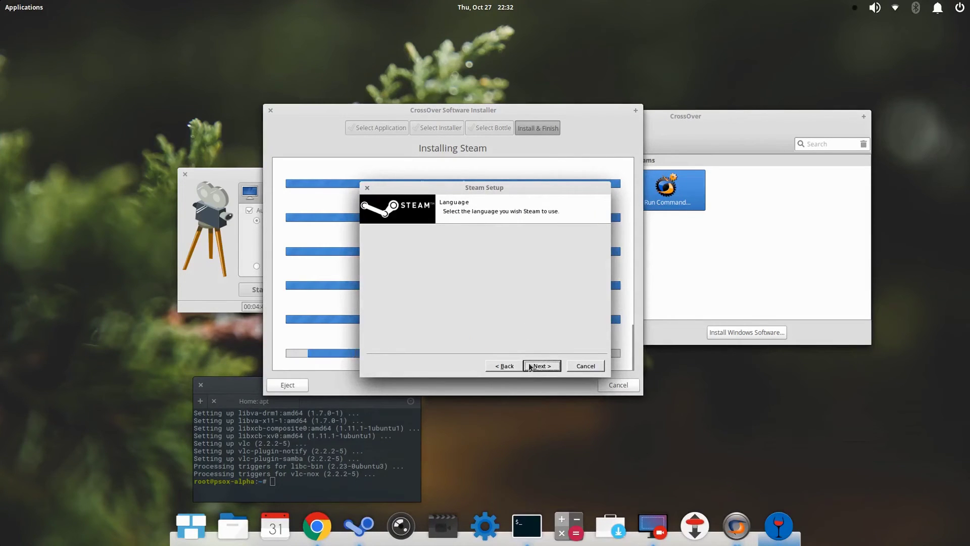
click(537, 367)
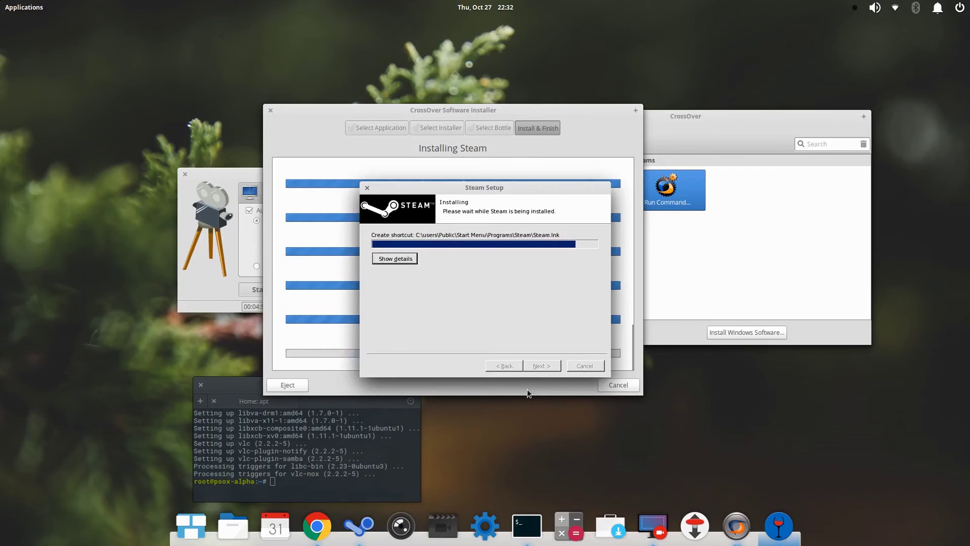
click(540, 366)
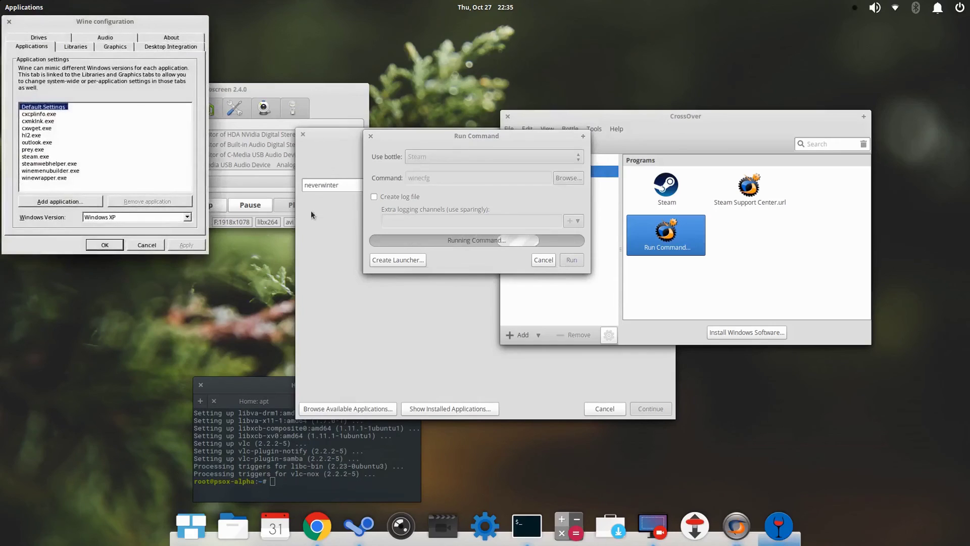
Enable a 1920 x 1080 emulated virtual desktop in Graphics and apply it.
click(104, 47)
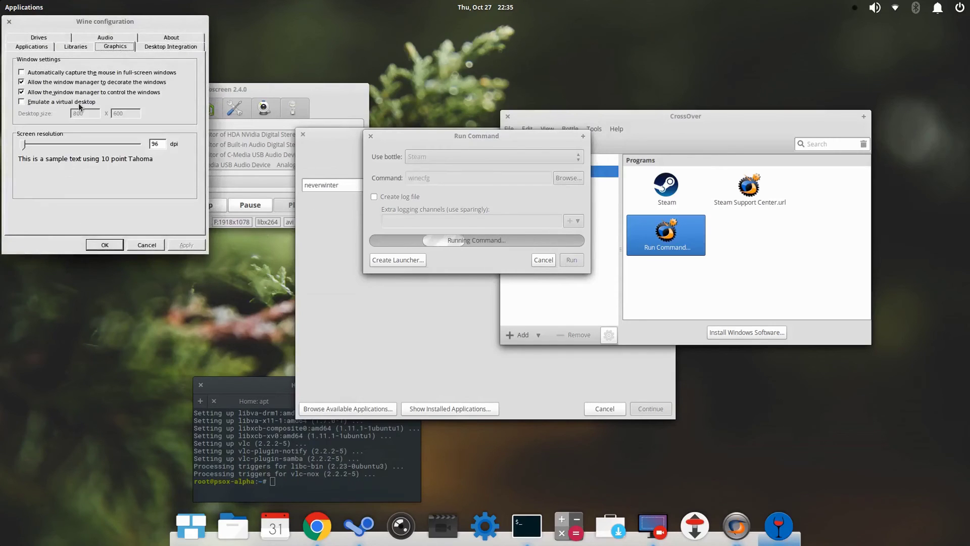
click(79, 102)
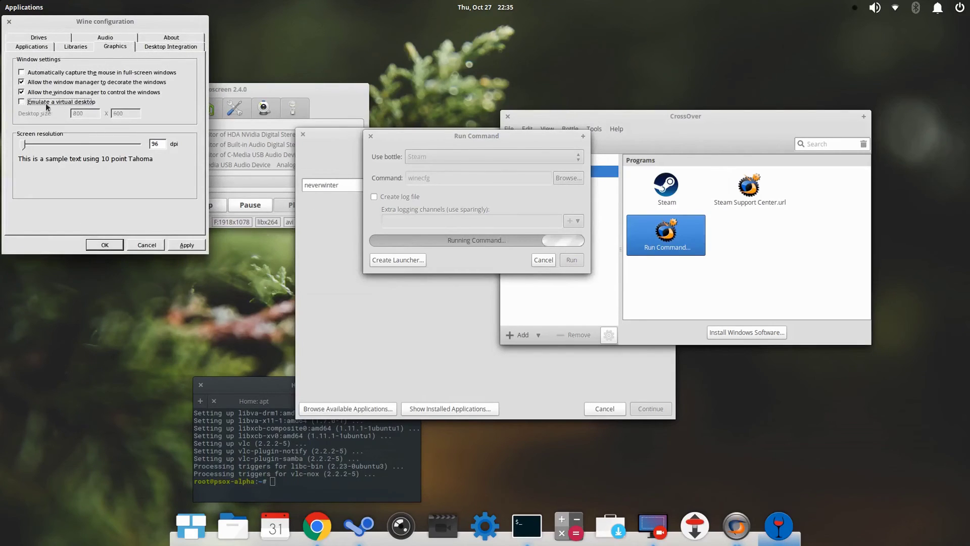
drag(86, 112, 2, 104)
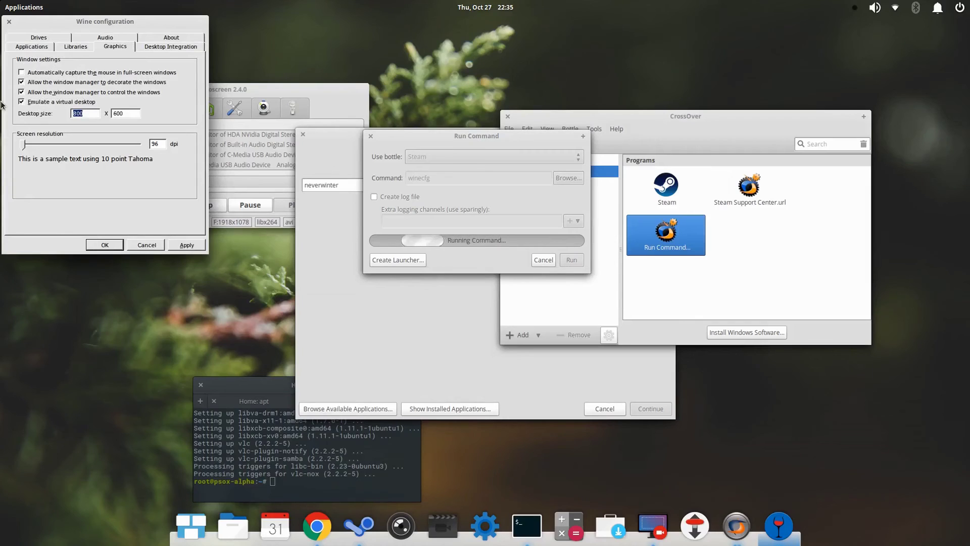
text(1920)
key(Tab)
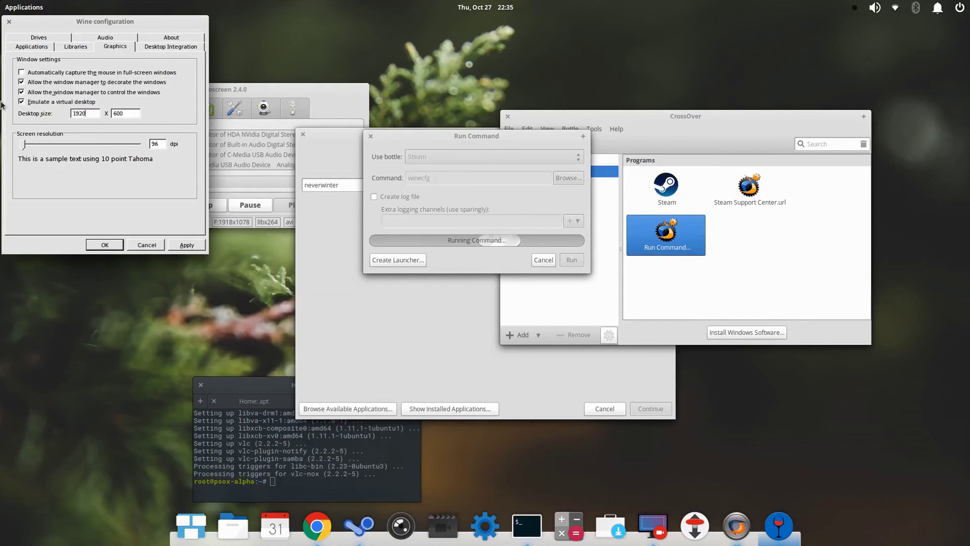
text(1080)
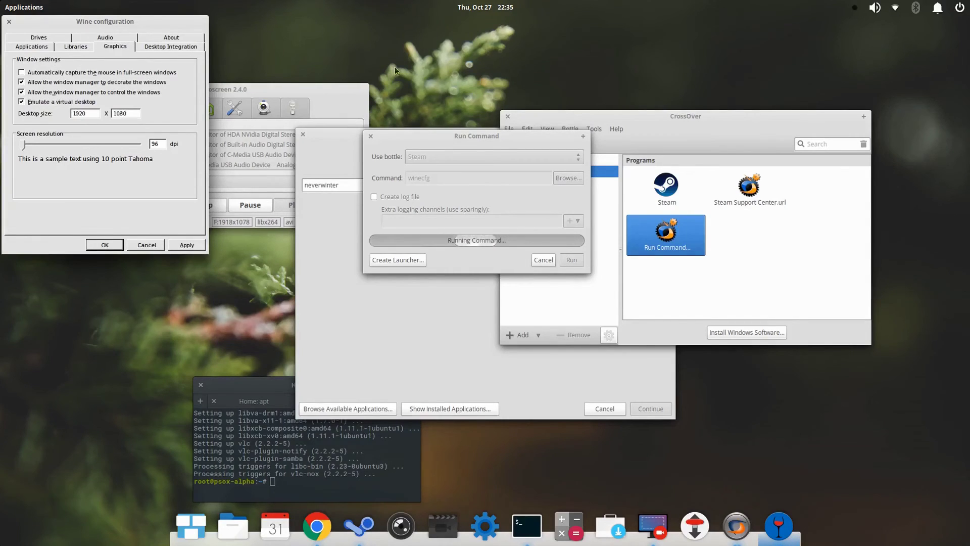
key(alt+a)
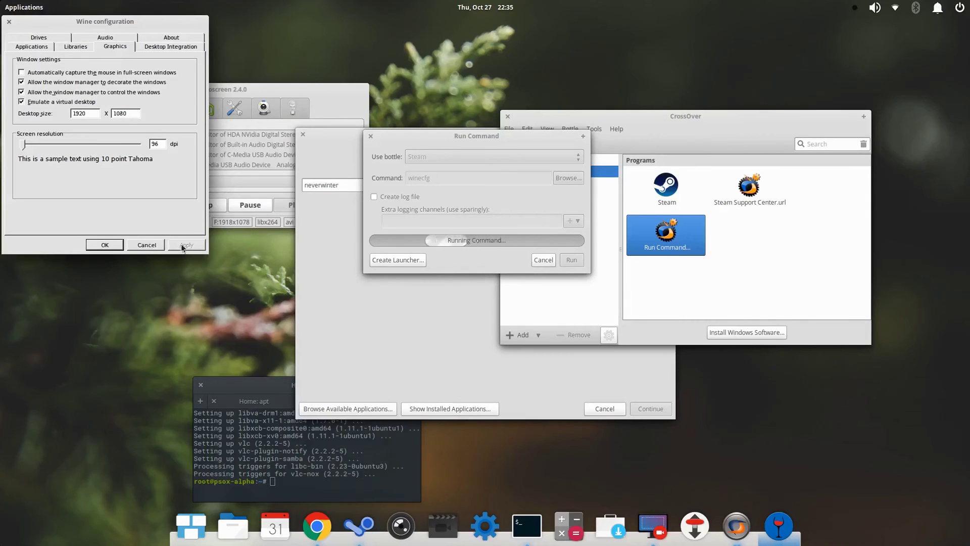
Set the Windows version to Windows 7 and close Wine configuration with OK.
click(40, 39)
click(33, 38)
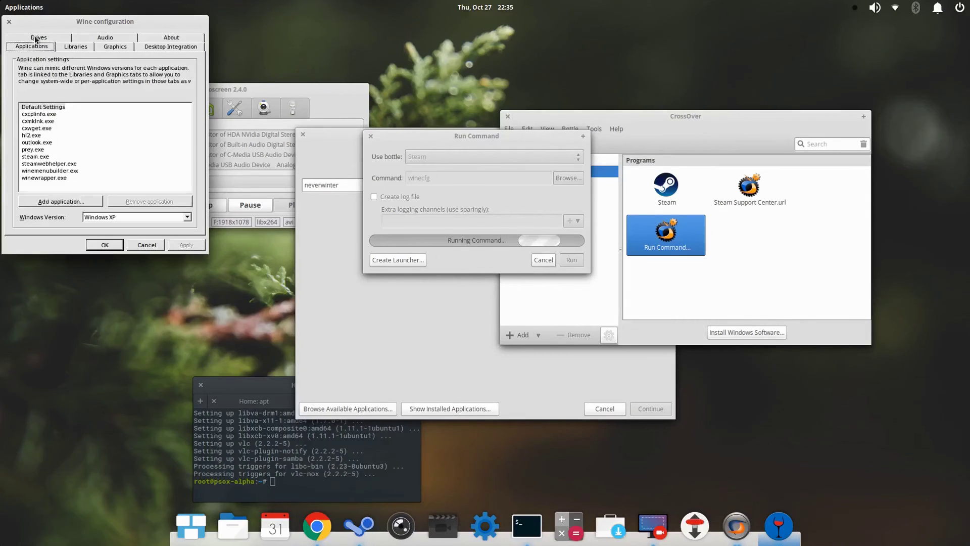
click(136, 215)
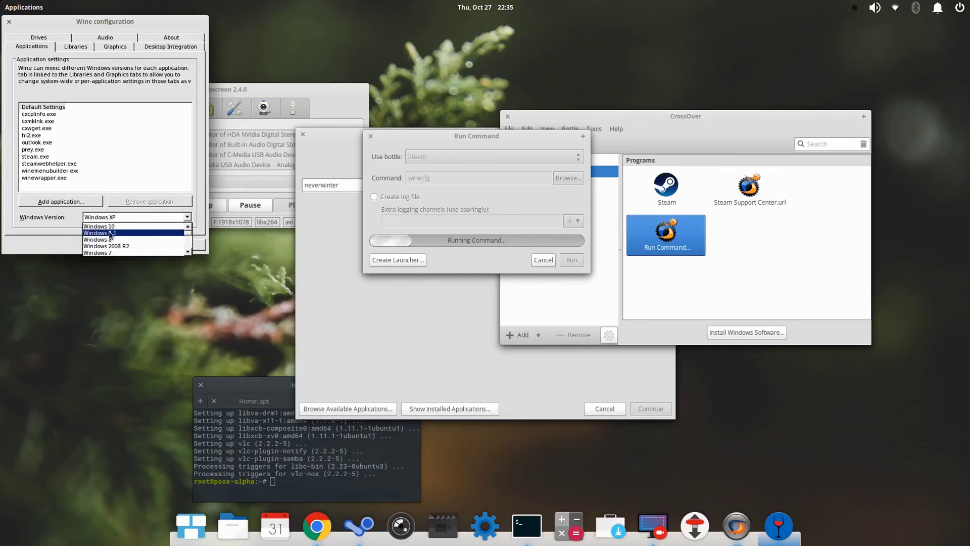
click(112, 252)
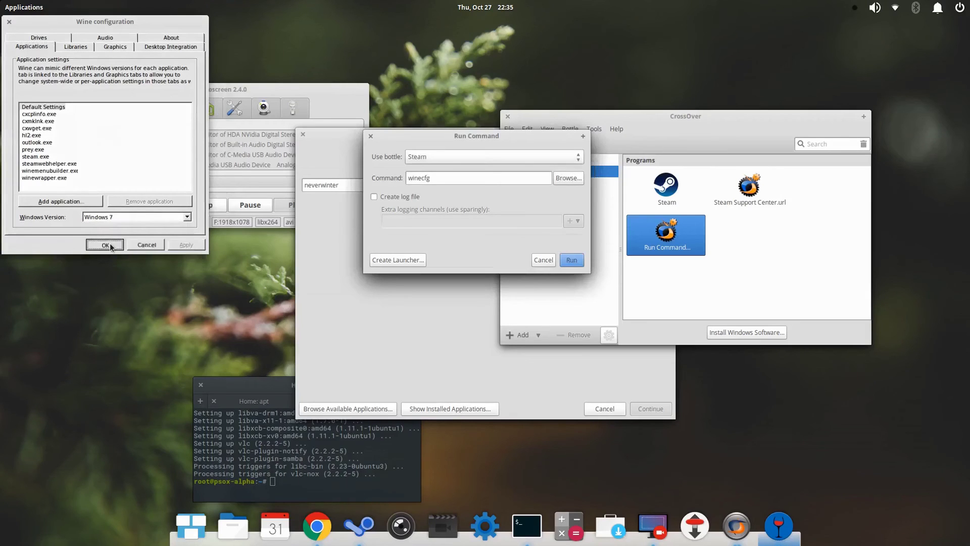
click(105, 245)
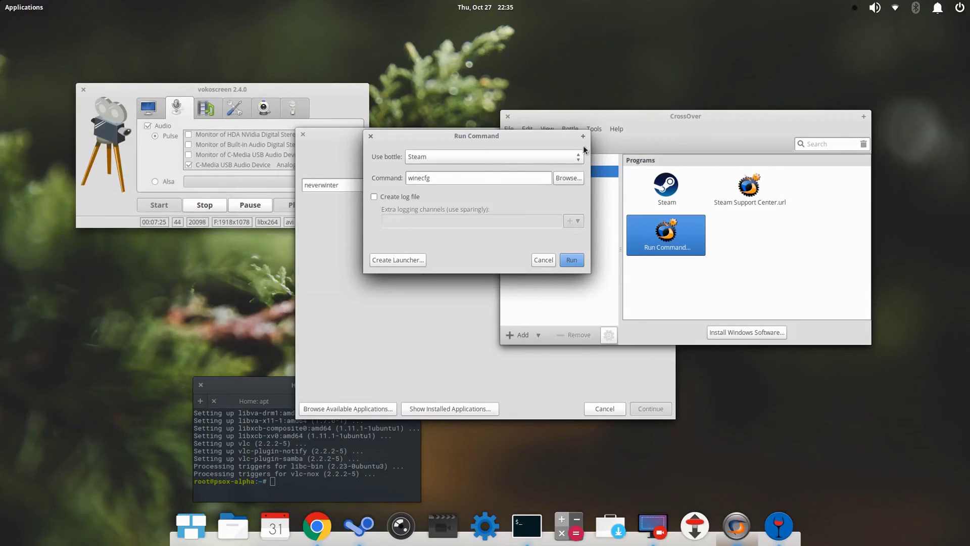
Cancel the Run Command dialog to return to the Steam bottle's program list.
click(543, 260)
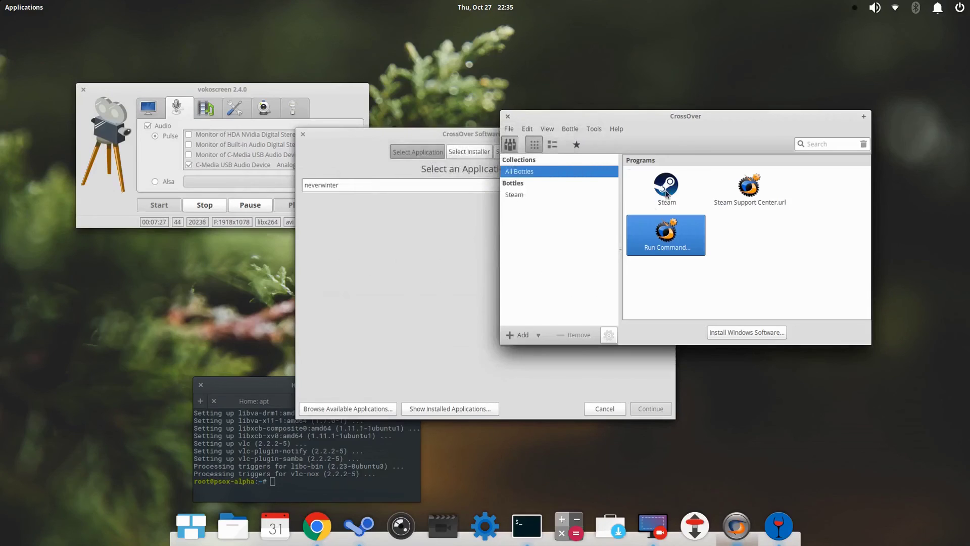